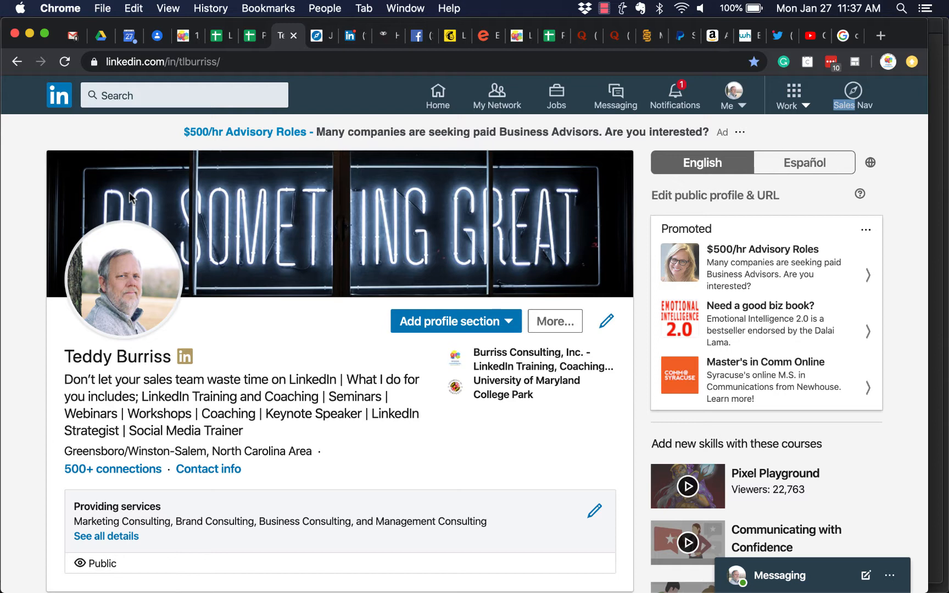
Step: Examine the summary text and the media options in the profile's About editor, and close it without saving
scroll(236, 370, "down", 3)
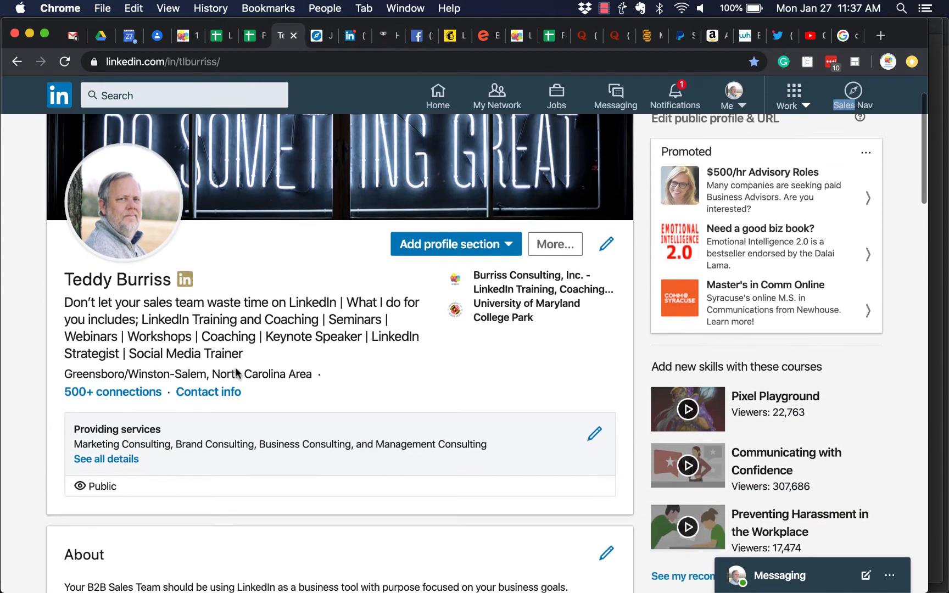
scroll(237, 374, "down", 10)
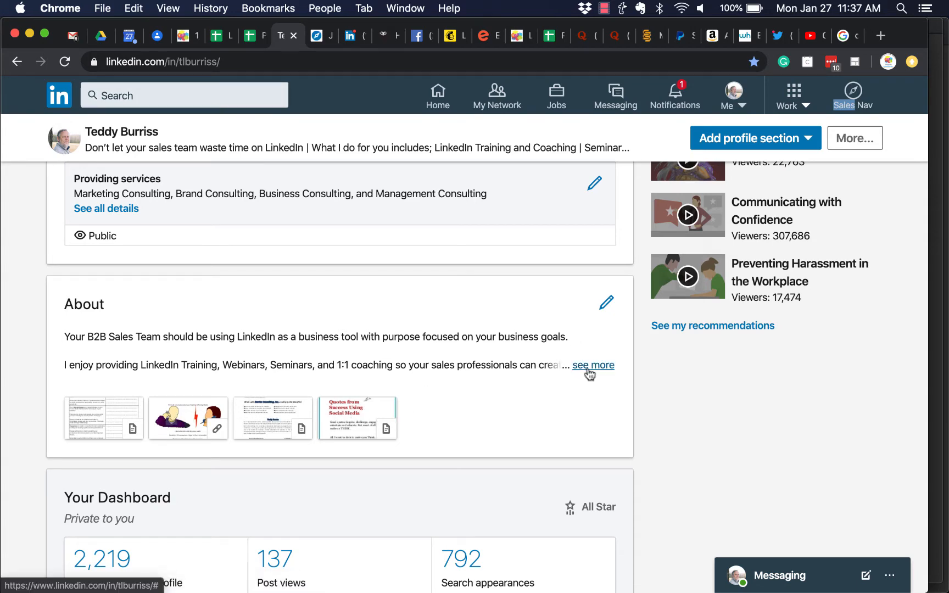
left_click(607, 306)
scroll(349, 231, "down", 1)
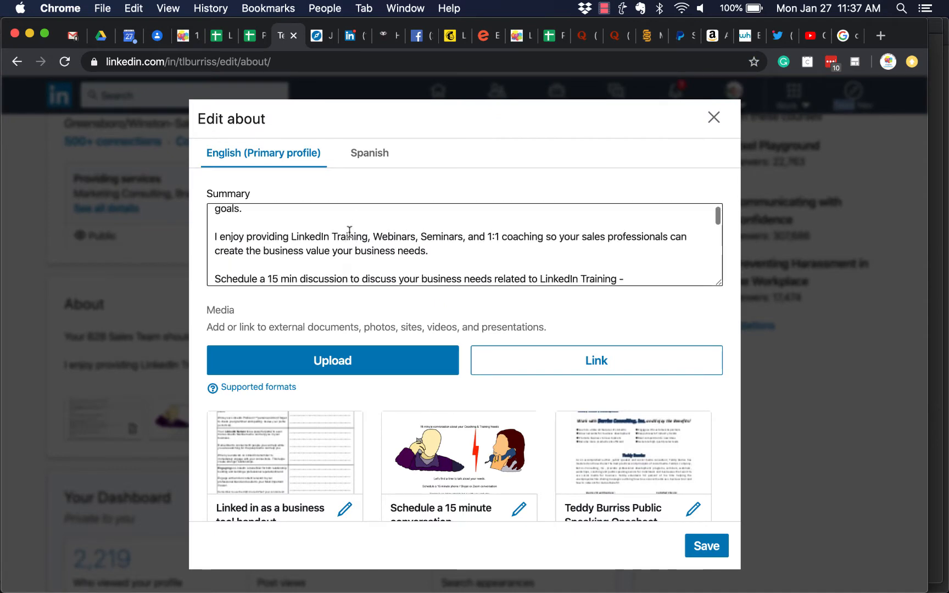
double_click(230, 195)
scroll(322, 229, "down", 2)
scroll(321, 229, "up", 2)
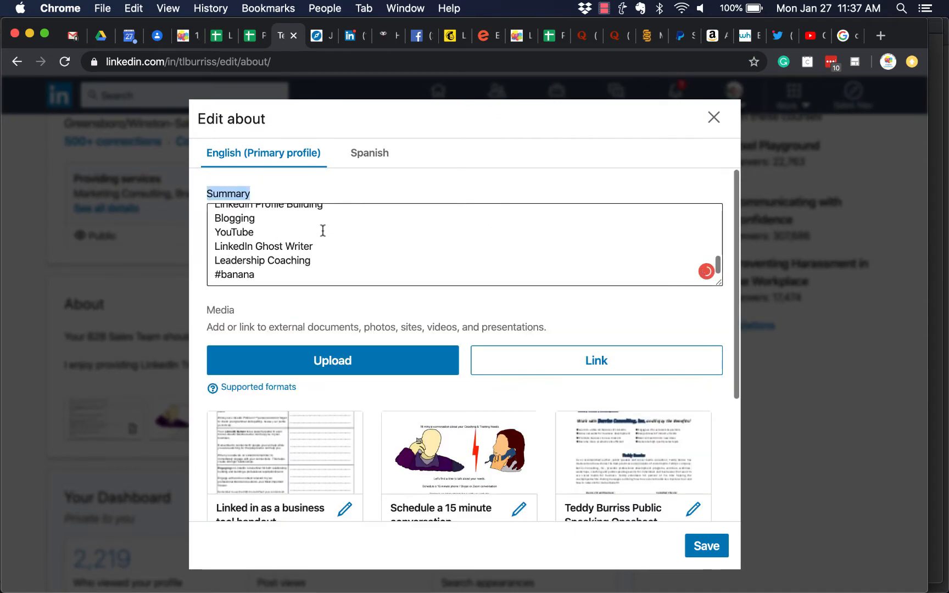
scroll(323, 231, "up", 3)
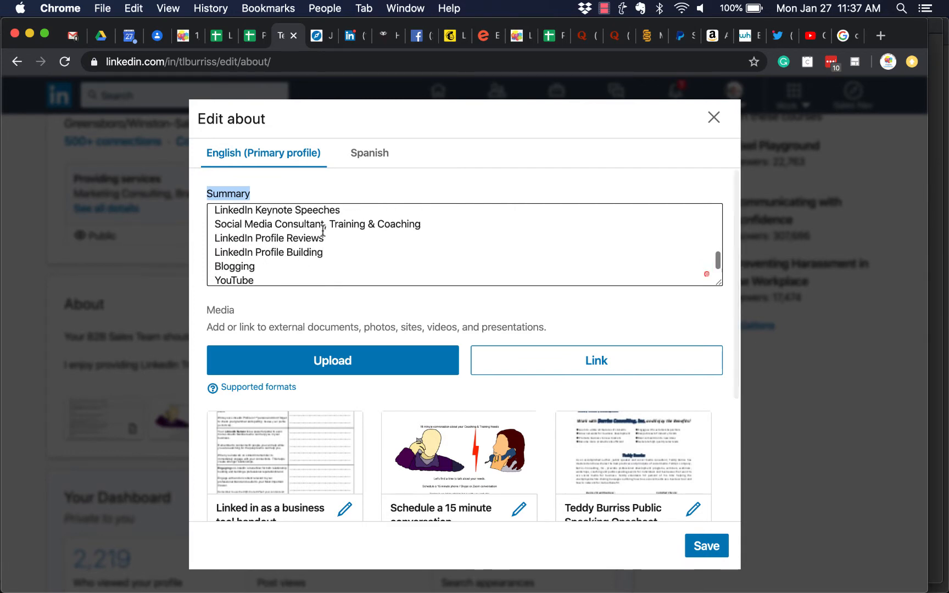
double_click(220, 310)
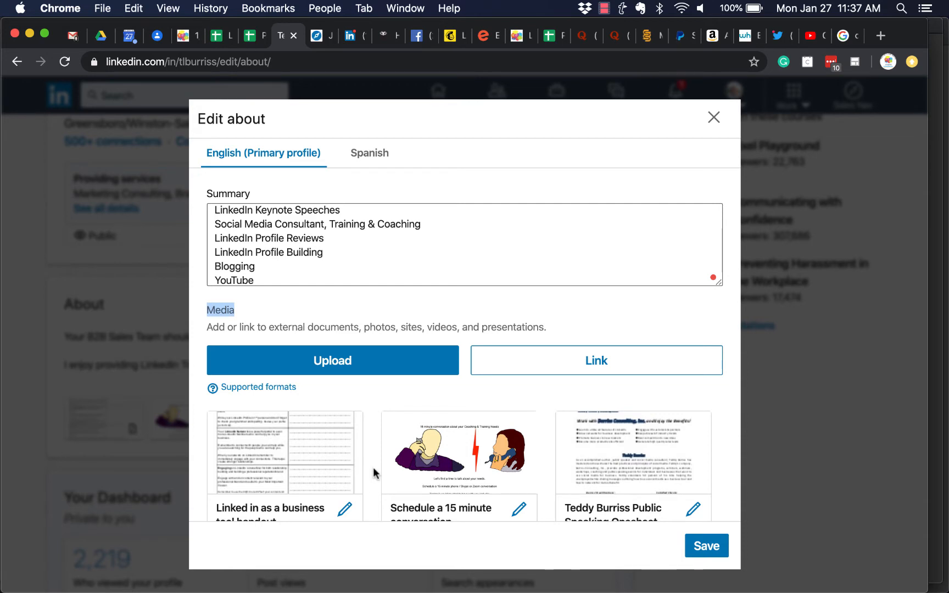
scroll(372, 466, "down", 3)
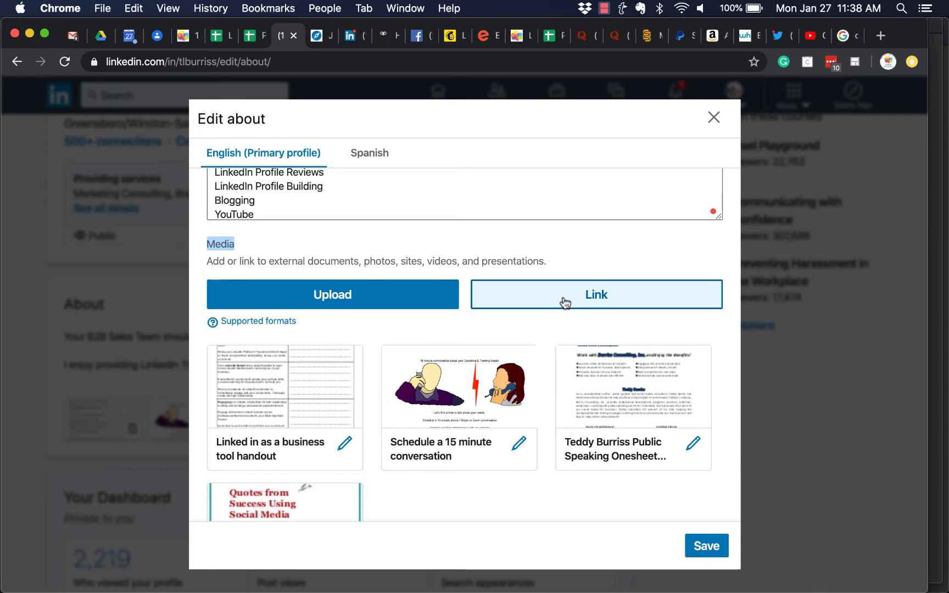
left_click(714, 117)
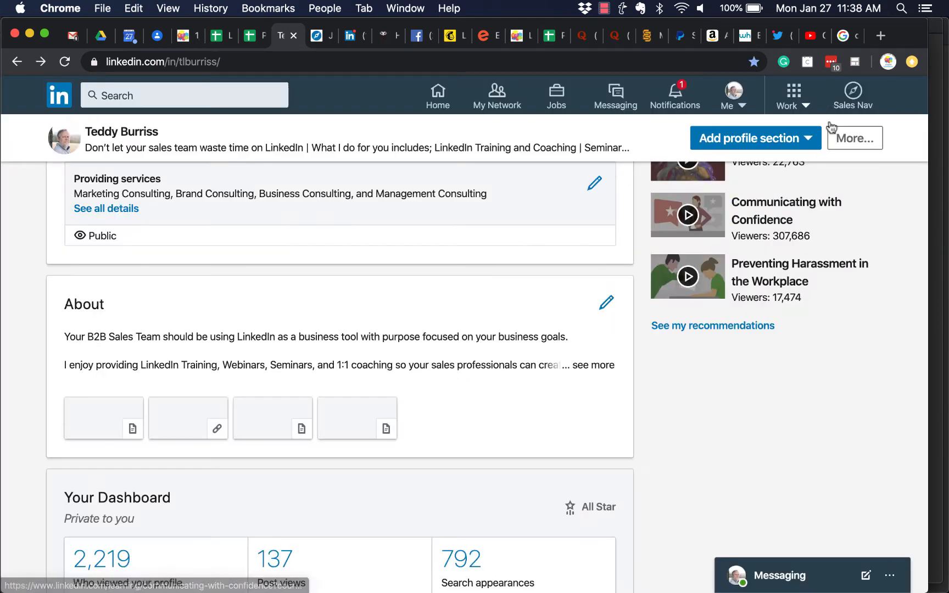
Step: Switch to SlideShare from LinkedIn's product list, log in and open the list of own uploads
left_click(794, 96)
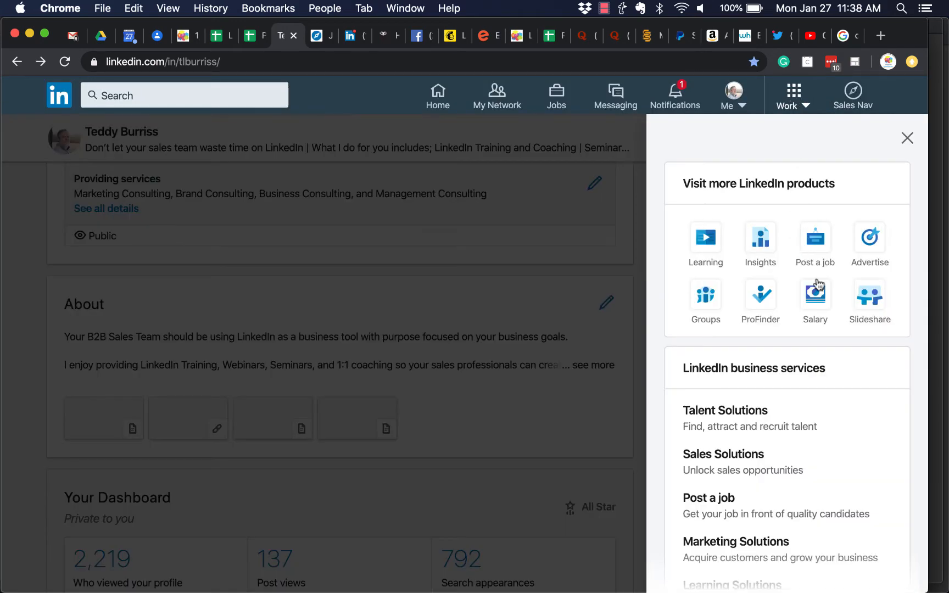
left_click(873, 314)
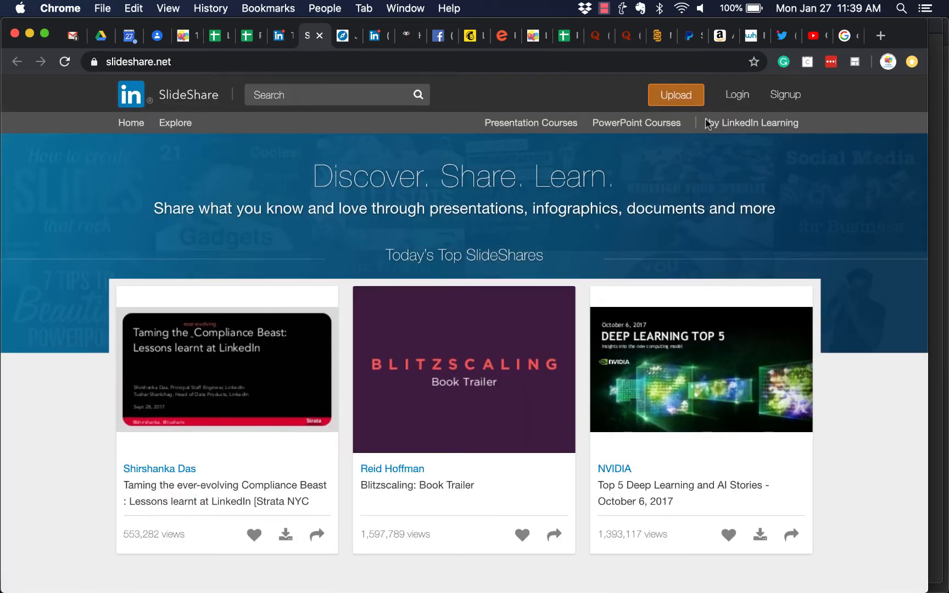
left_click(737, 98)
mouse_move(789, 99)
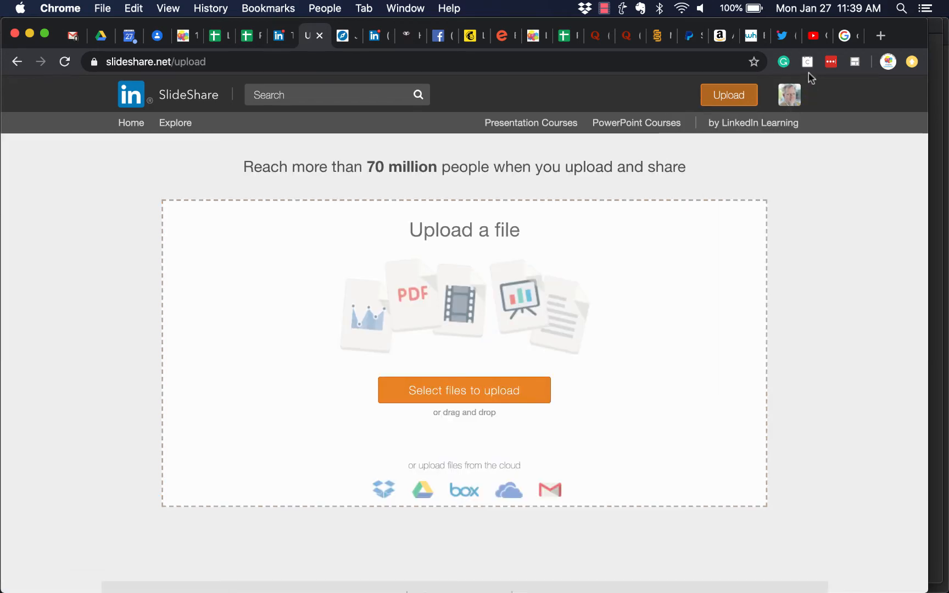
left_click(766, 213)
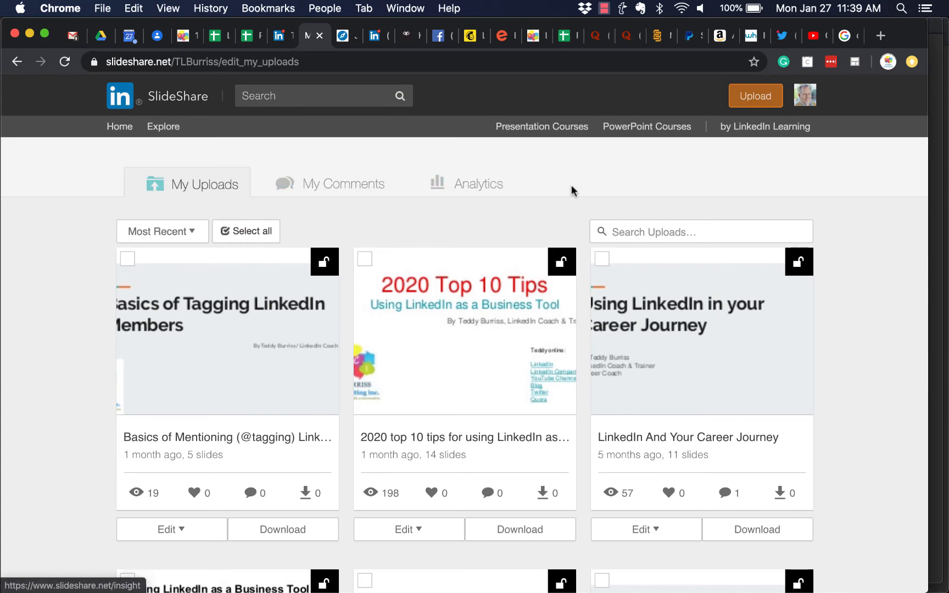
left_click(227, 375)
left_click(533, 61)
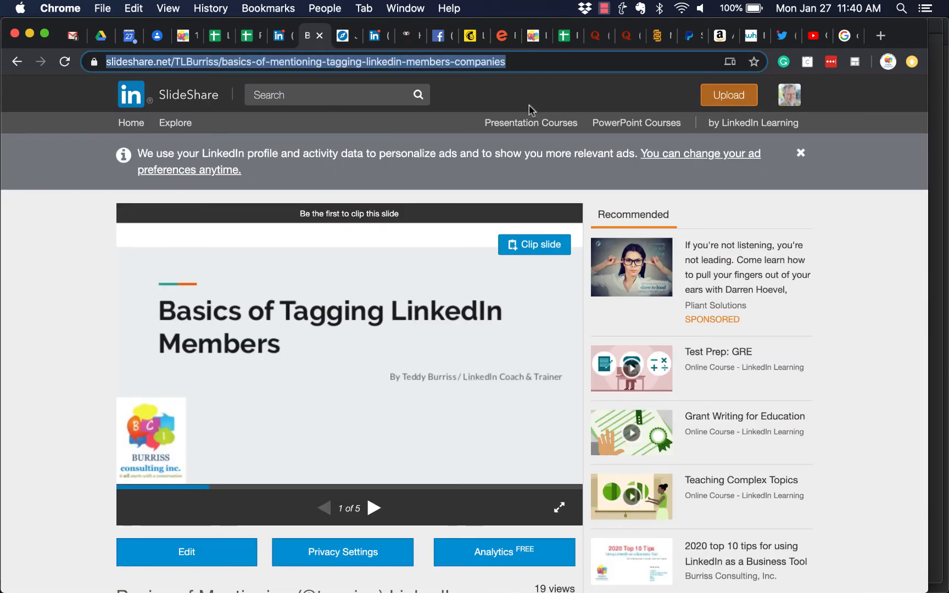
scroll(330, 247, "down", 5)
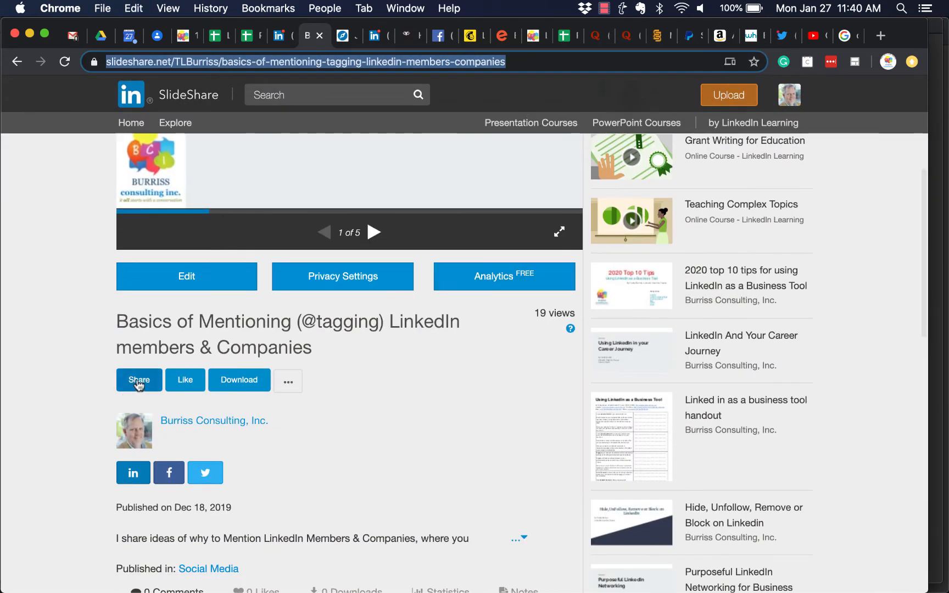
left_click(139, 382)
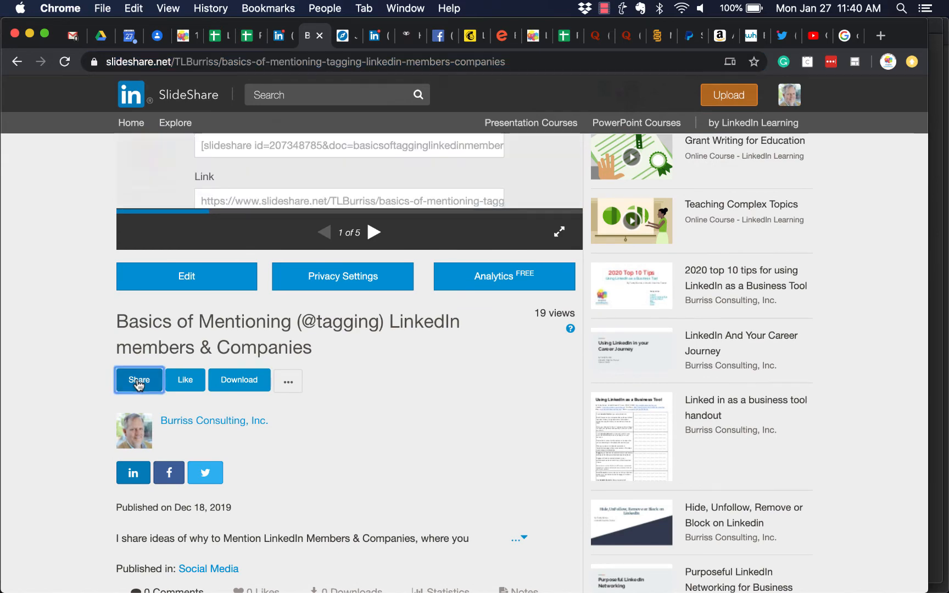
scroll(433, 318, "up", 4)
scroll(352, 351, "down", 3)
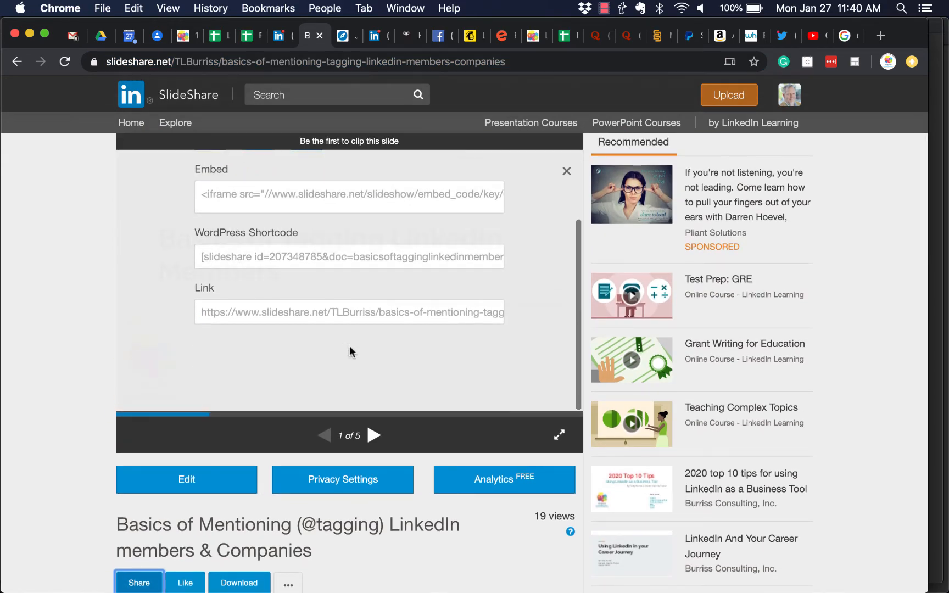
left_click(303, 317)
key("super+c")
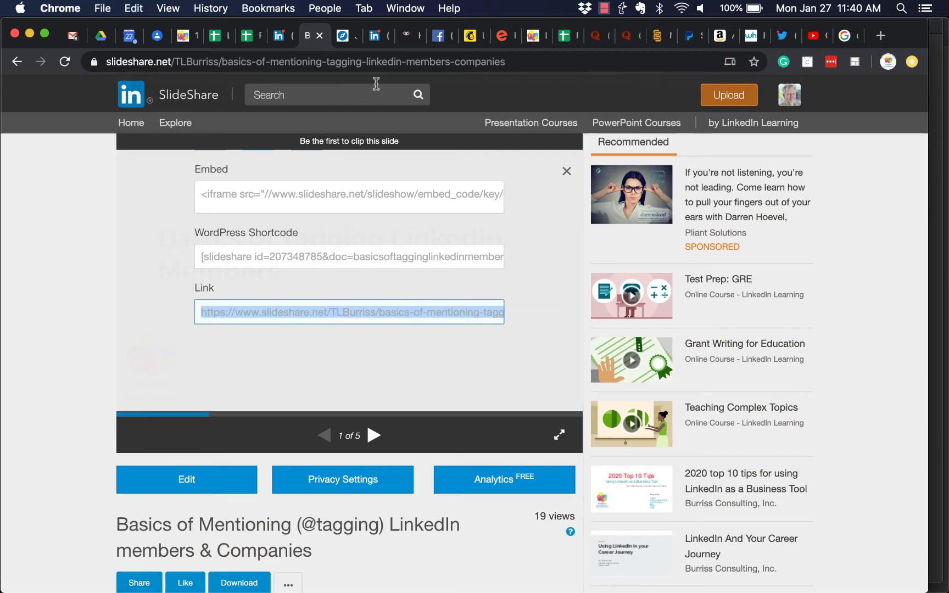
Step: Switch back to the LinkedIn profile and add the copied SlideShare link as media in the About section
left_click(279, 37)
left_click(606, 305)
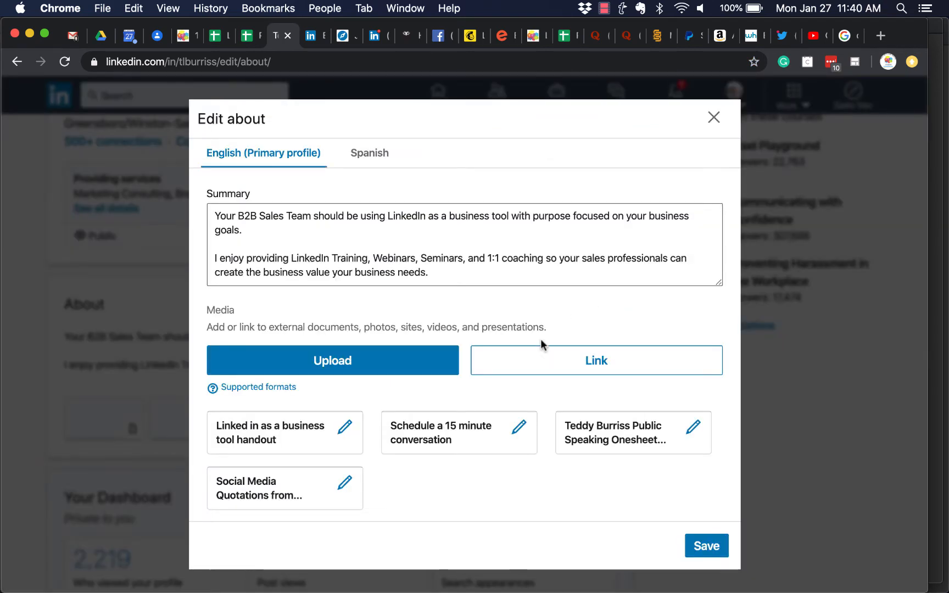
left_click(570, 359)
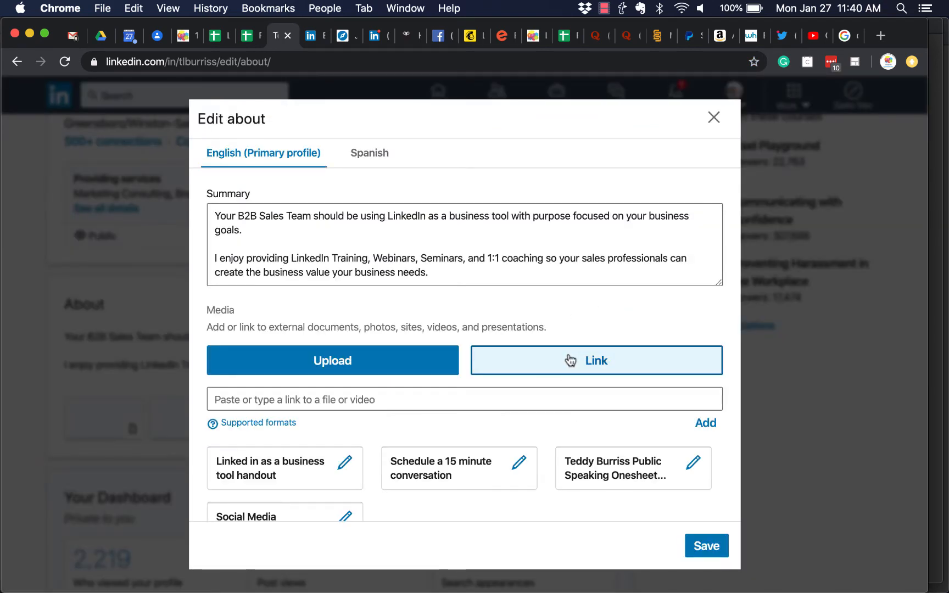
left_click(299, 401)
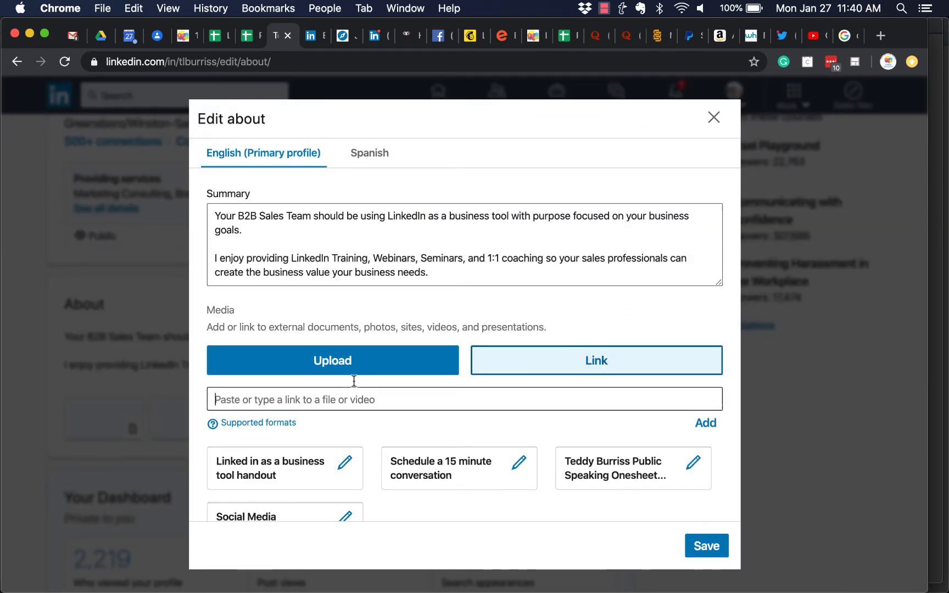
key("super+v")
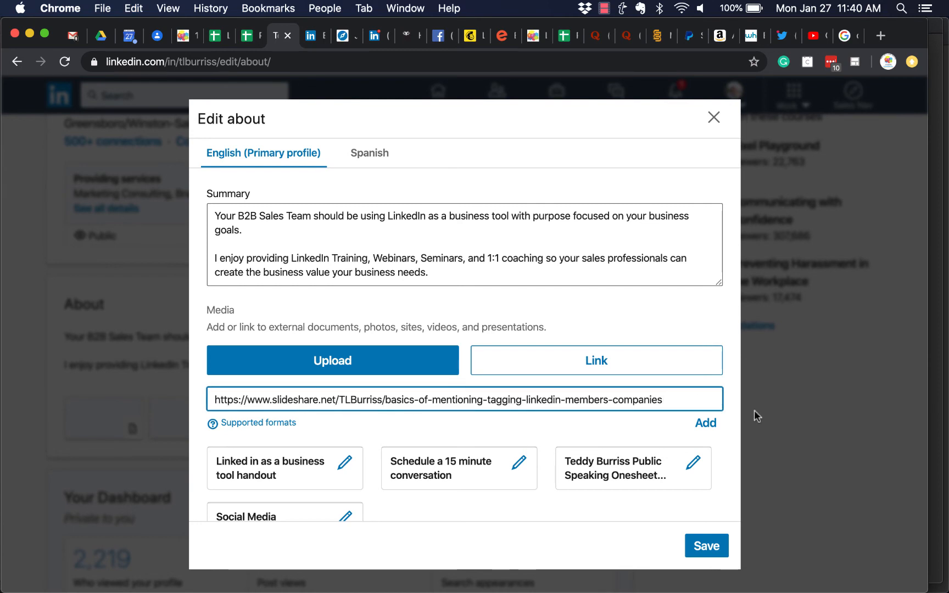
left_click(708, 424)
Step: Check the linked presentation's title and description, apply the media item and save the About section
scroll(417, 420, "down", 3)
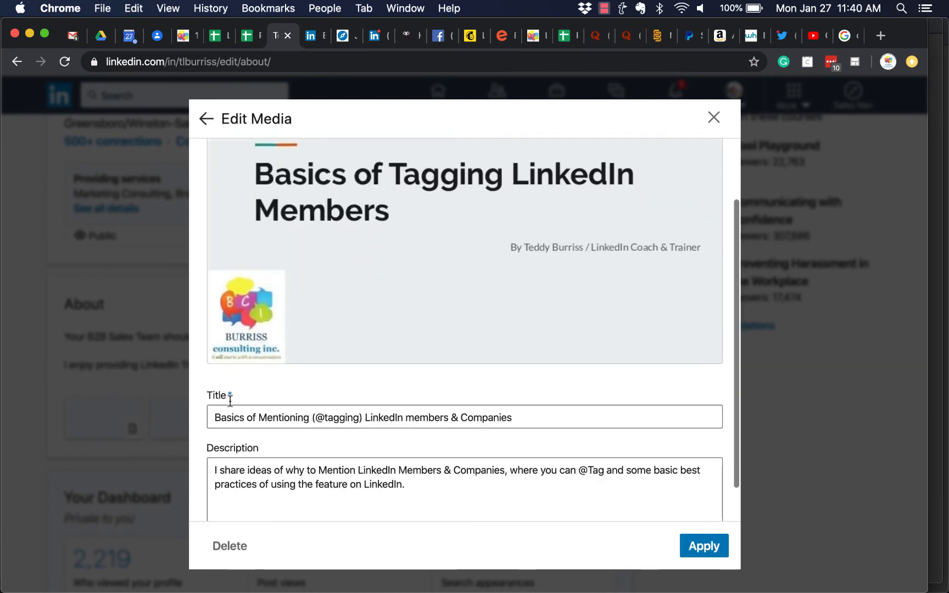
scroll(377, 427, "down", 2)
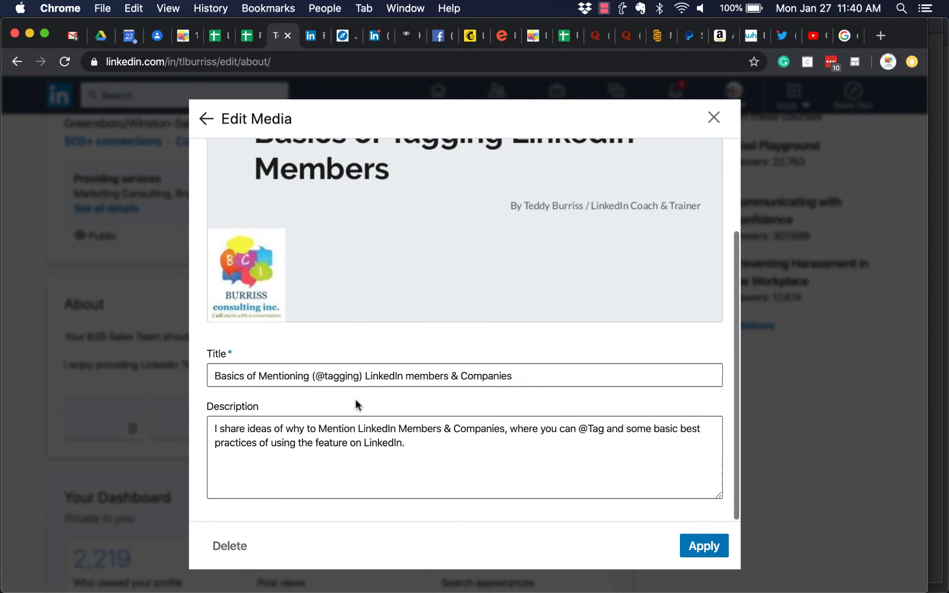
left_click(395, 447)
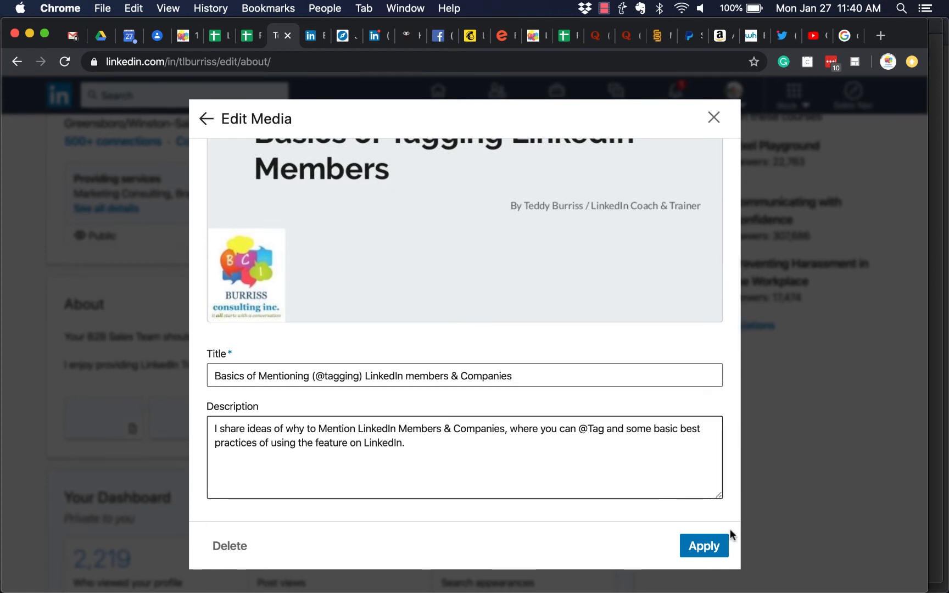
left_click(704, 546)
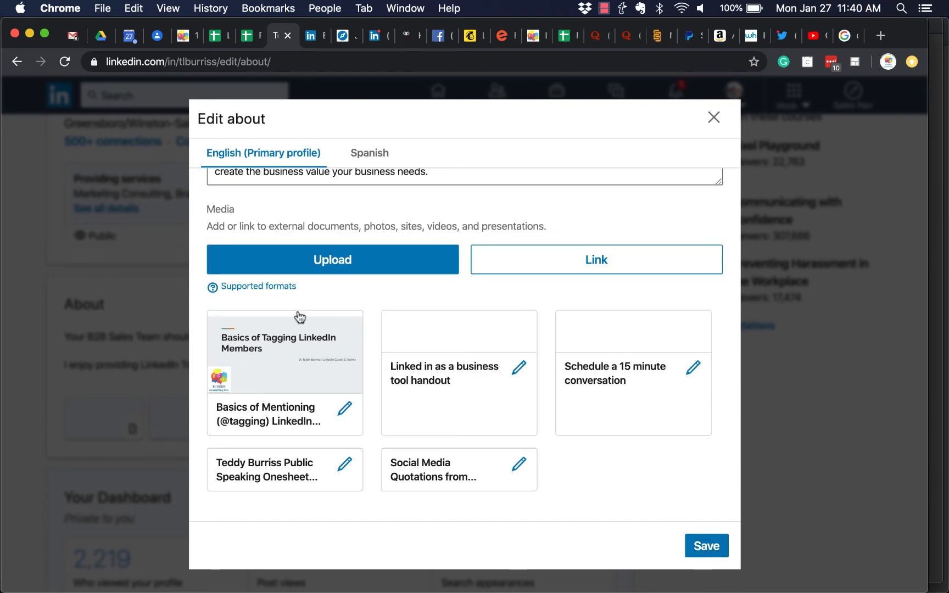
left_click(702, 546)
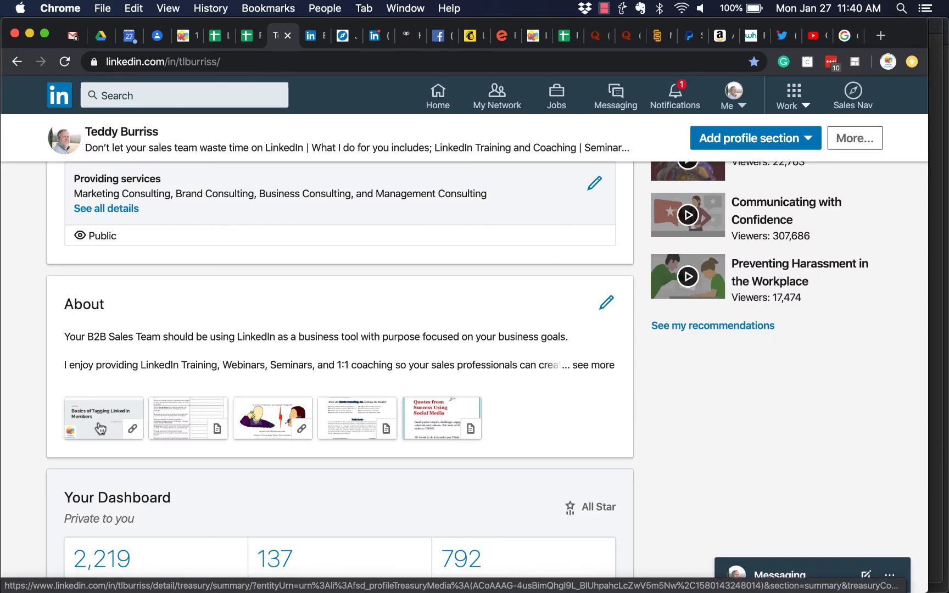
Step: View the About section's media items in the viewer, from the tagging presentation onward, and close the viewer
left_click(100, 428)
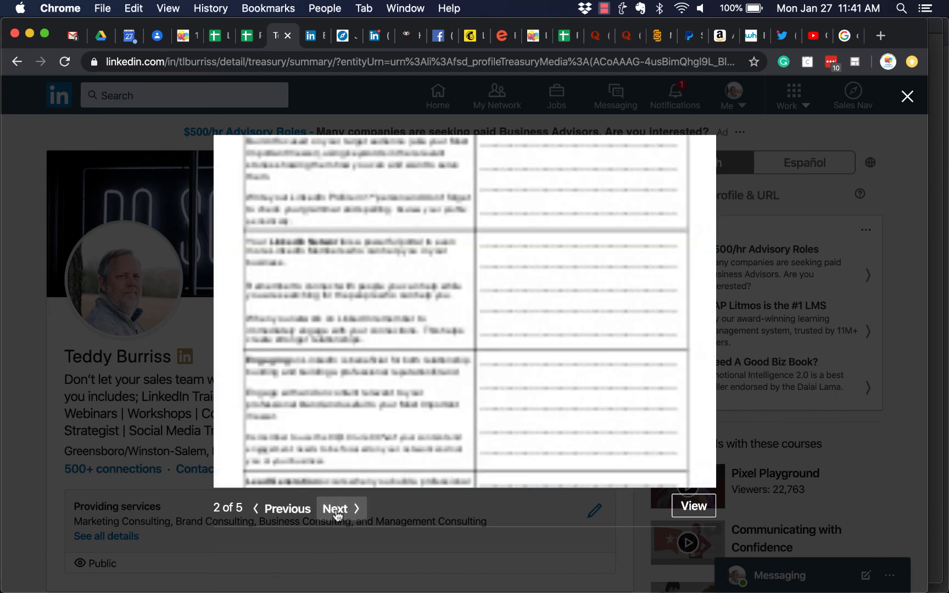
left_click(336, 510)
left_click(336, 510)
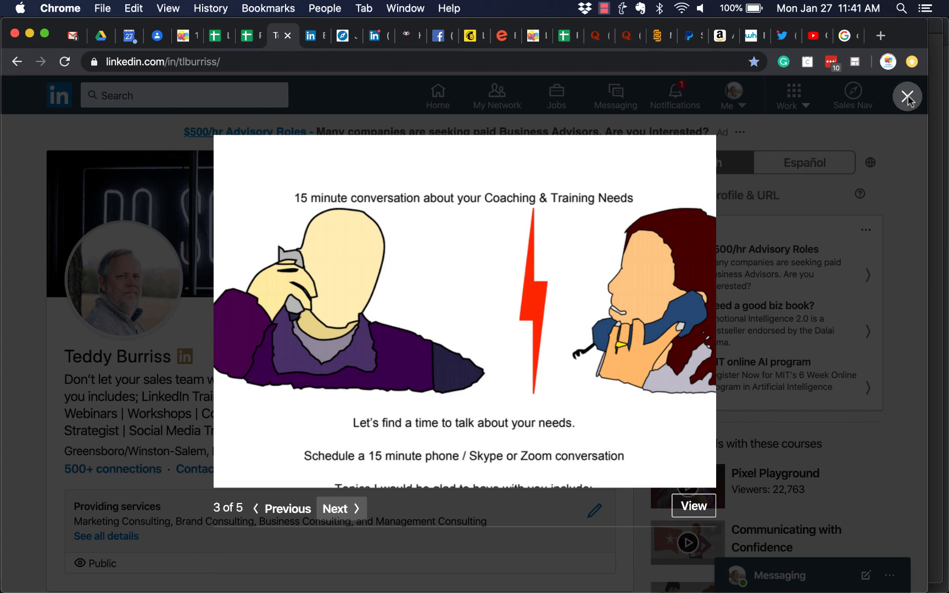
left_click(907, 99)
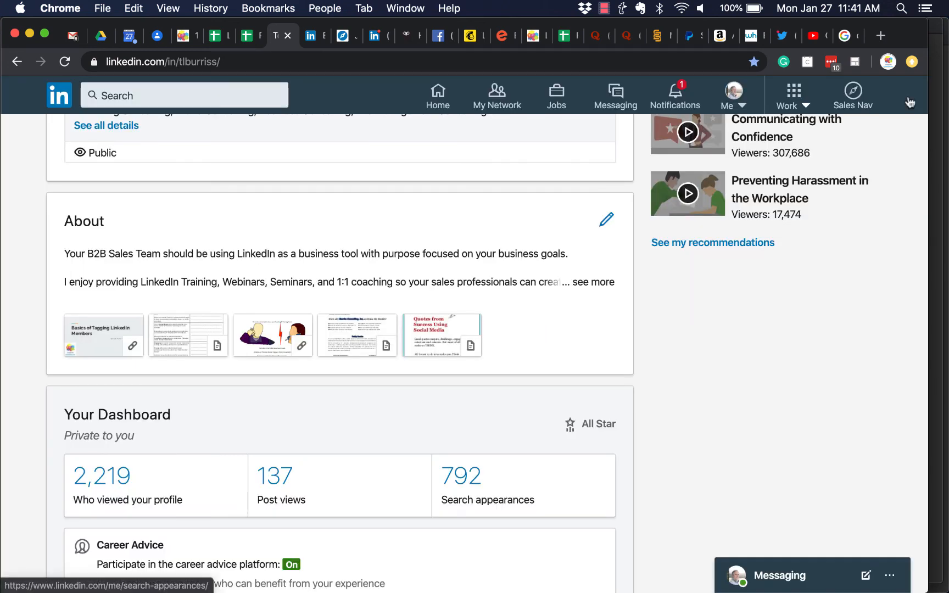
Step: Look over the profile's About and Experience sections as places for media
double_click(82, 223)
scroll(270, 388, "down", 10)
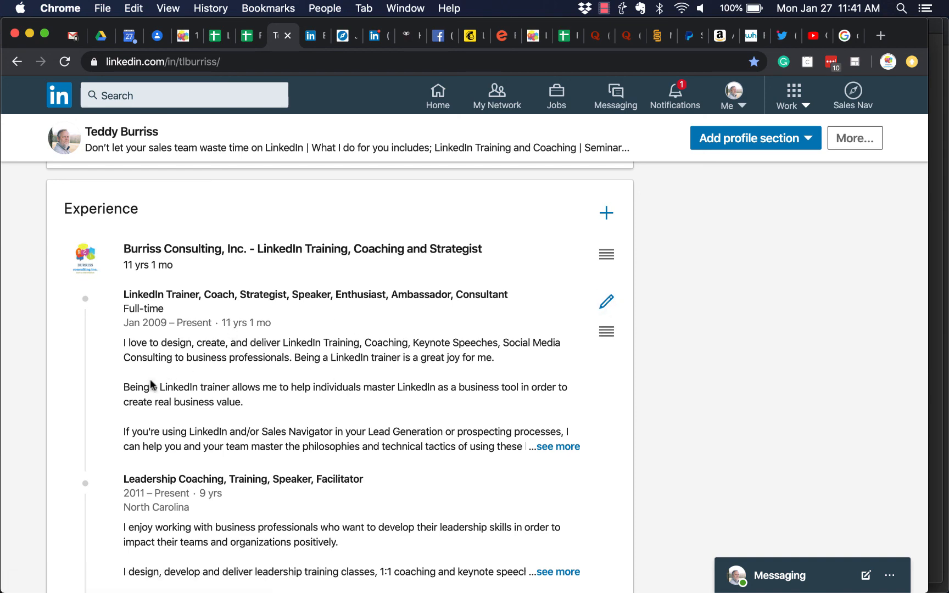
scroll(325, 401, "down", 7)
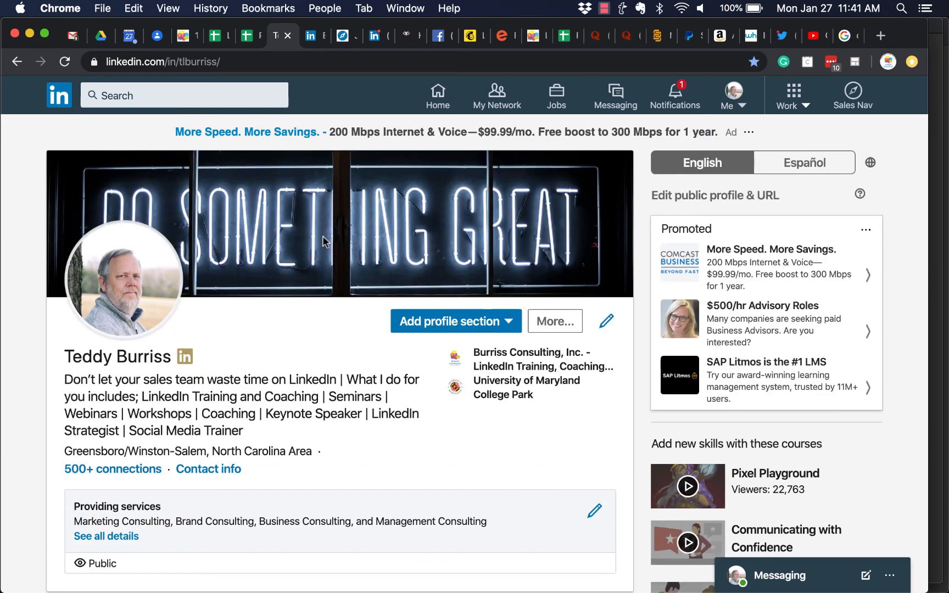